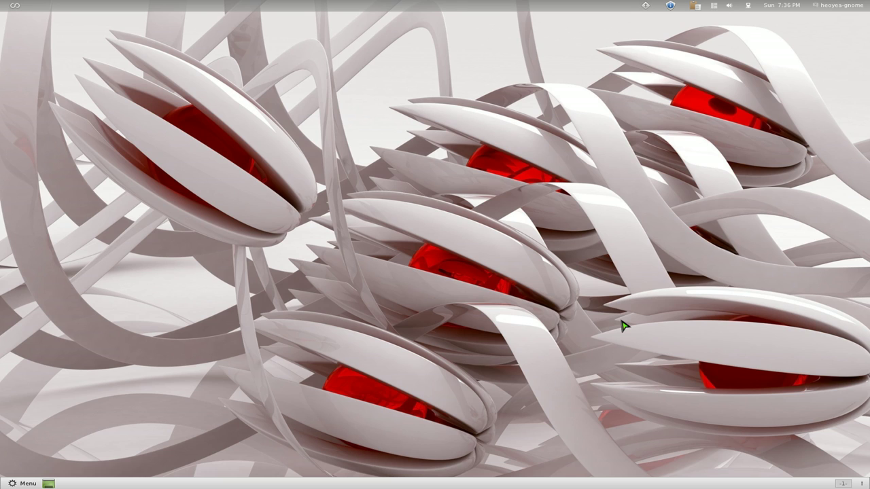
Open the Home folder in the file manager and go up to its parent home directory.
key(ctrl+space)
text(home)
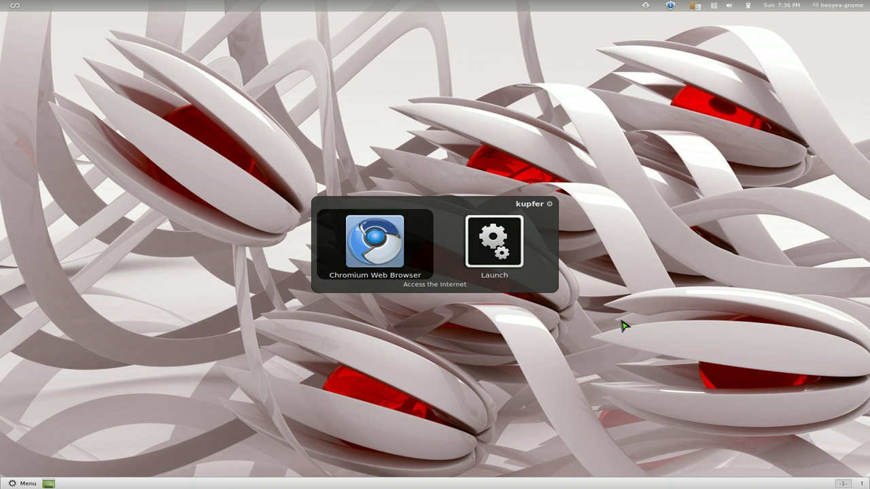
key(Return)
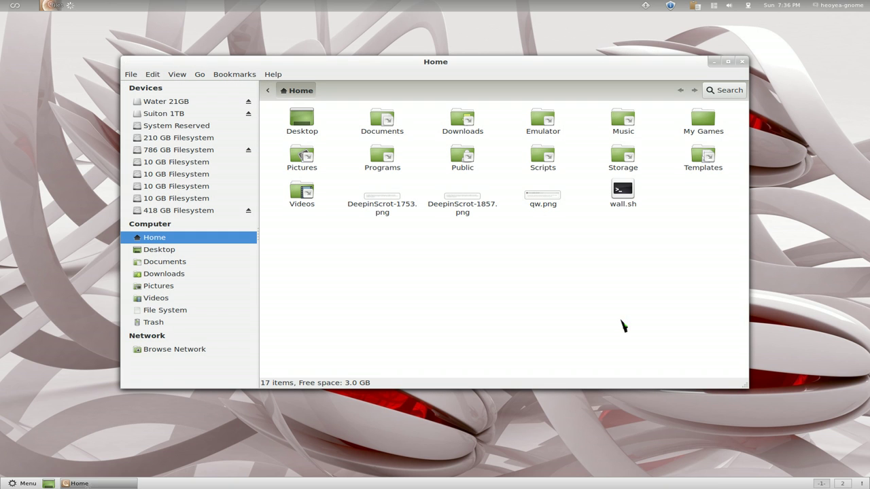
click(268, 91)
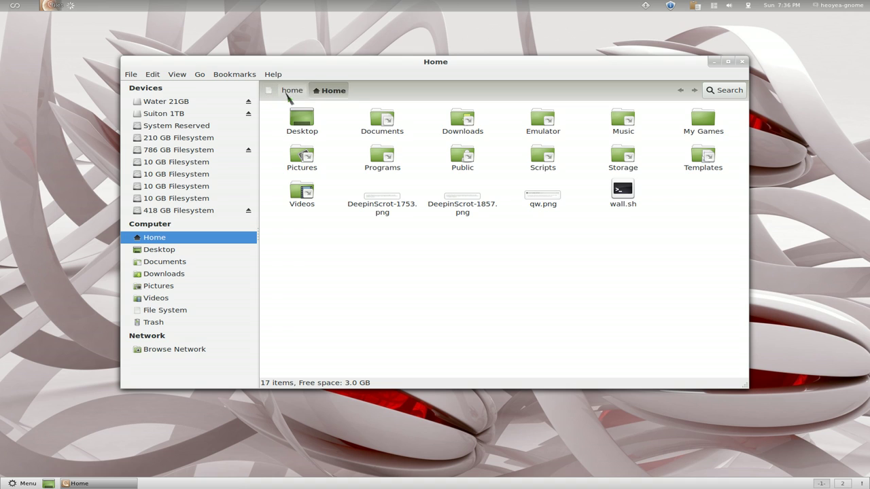
click(288, 91)
click(388, 182)
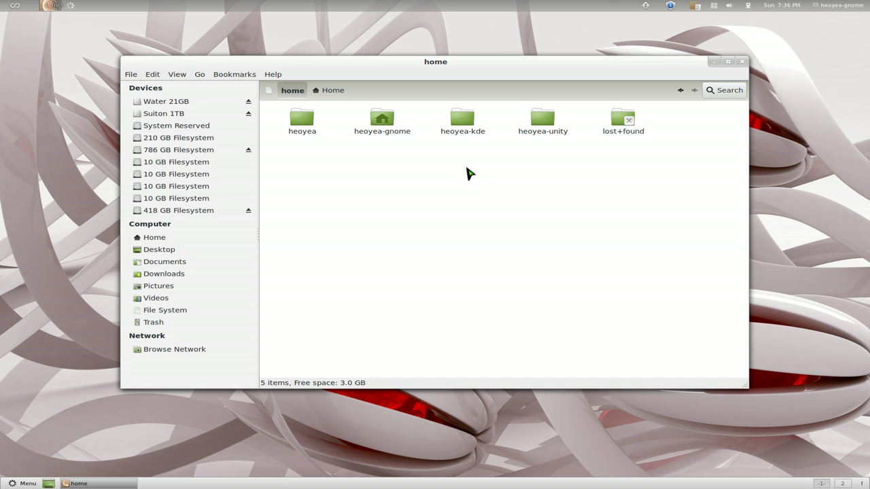
Look at the separate GNOME, KDE and Unity user folders in the home directory.
click(399, 135)
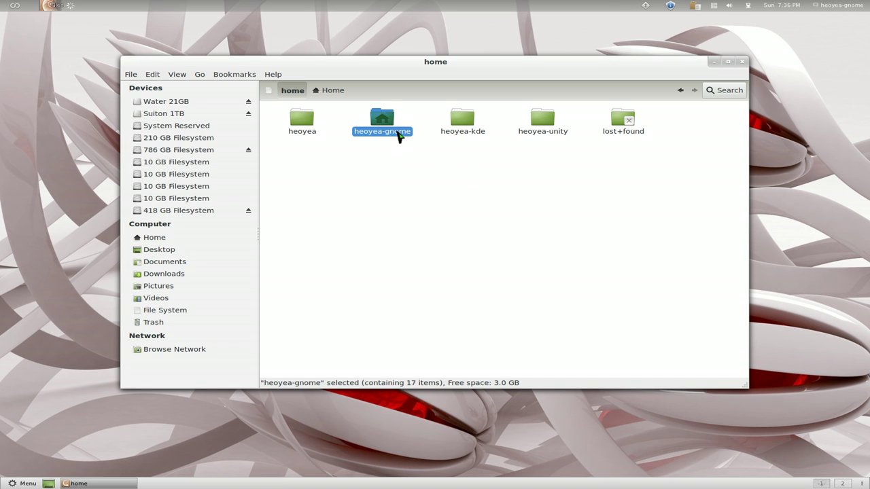
click(469, 197)
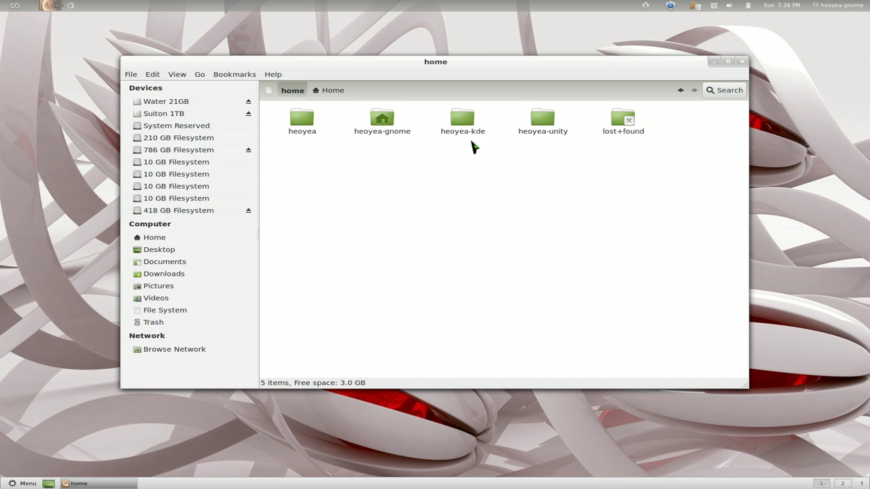
click(473, 137)
click(544, 135)
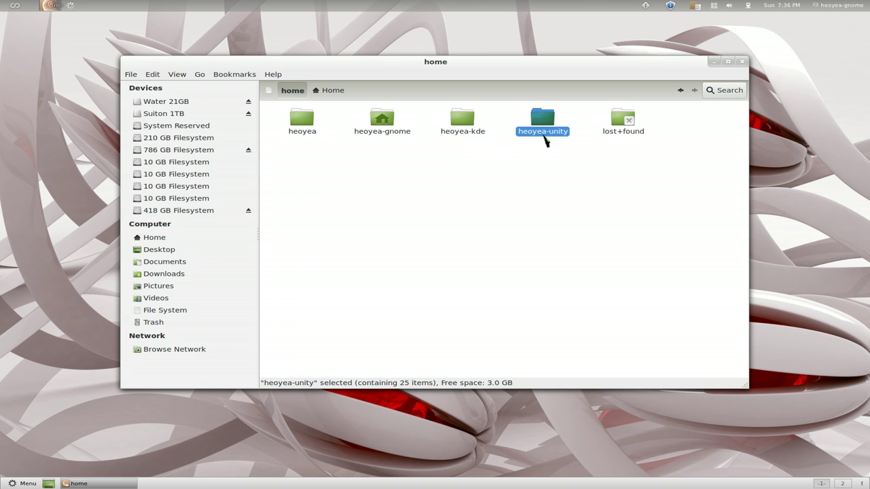
click(551, 175)
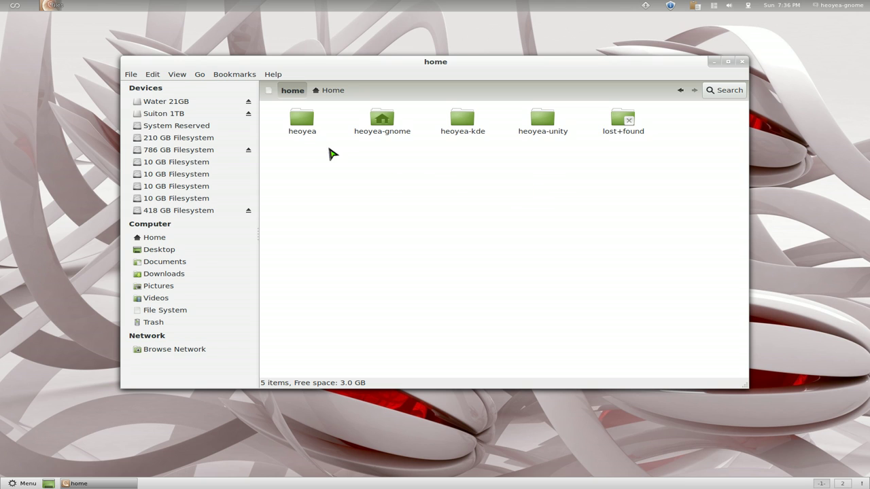
Open the GNOME user's folder, look at its linked Videos and Pictures folders, and close the file manager.
double_click(372, 130)
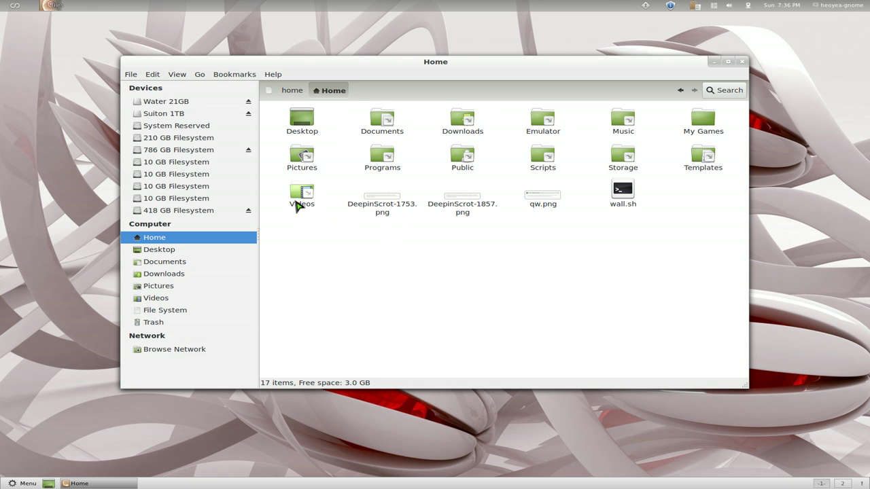
click(299, 204)
click(330, 253)
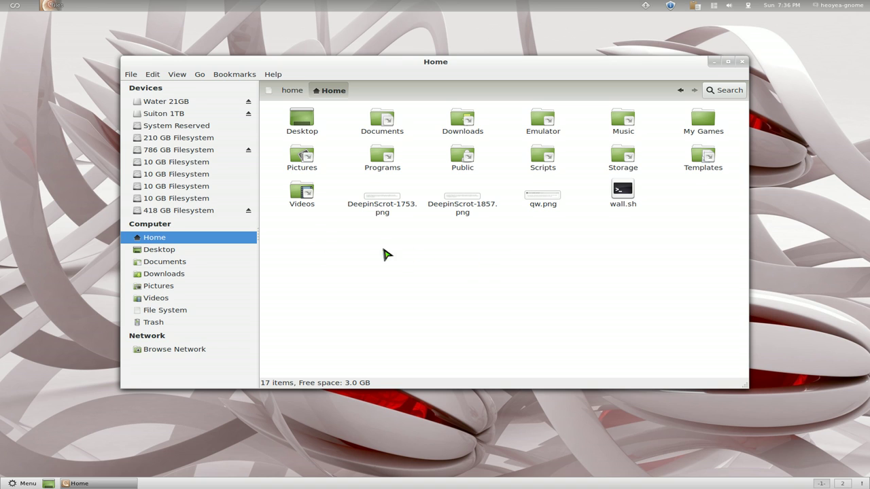
click(309, 207)
click(314, 170)
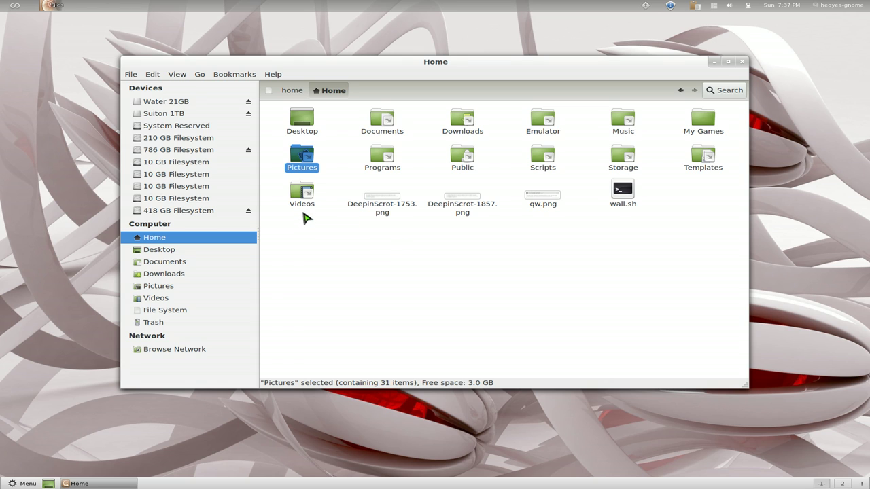
click(313, 242)
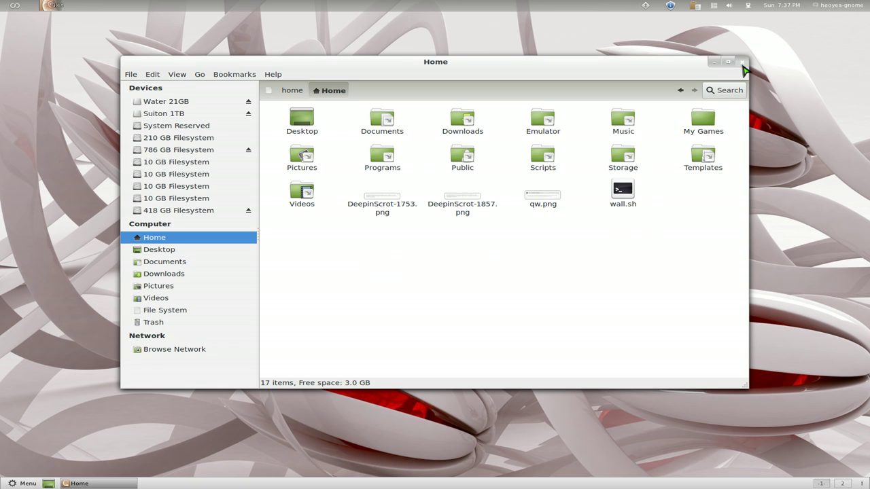
click(742, 62)
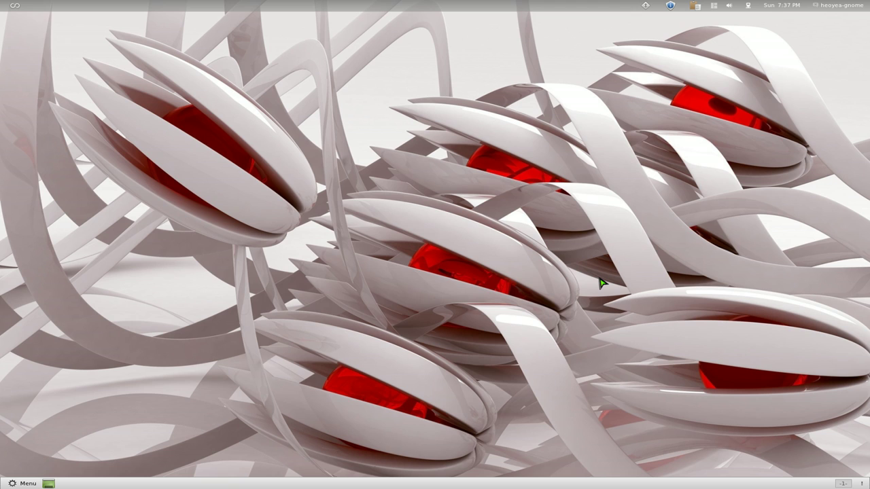
Launch Synaptic Package Manager and authenticate with the account password.
key(ctrl+space)
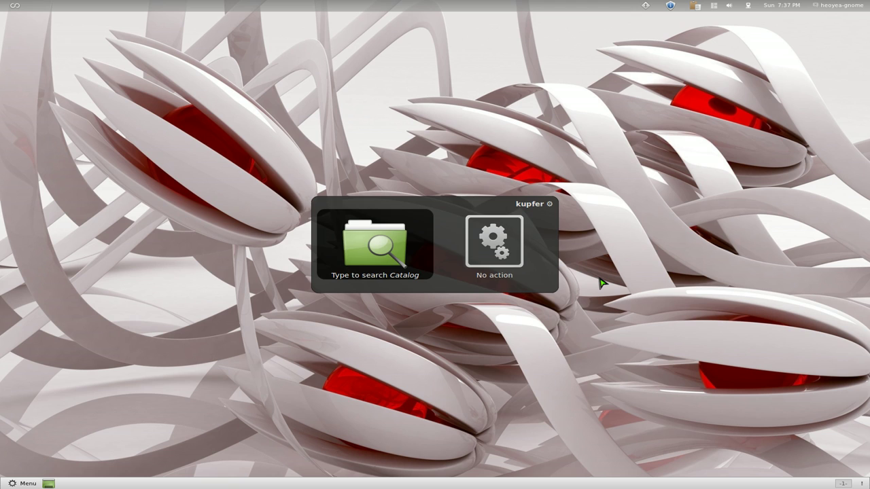
text(syn)
key(Return)
text(*)
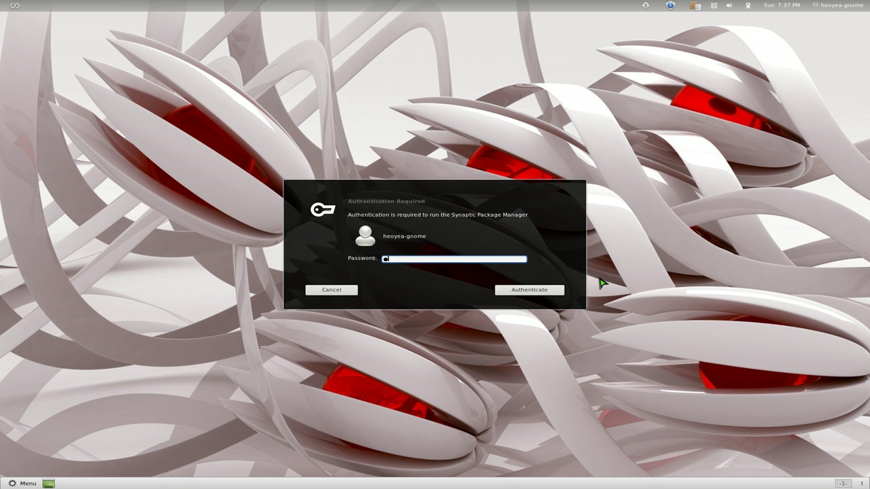
text(*******)
key(Return)
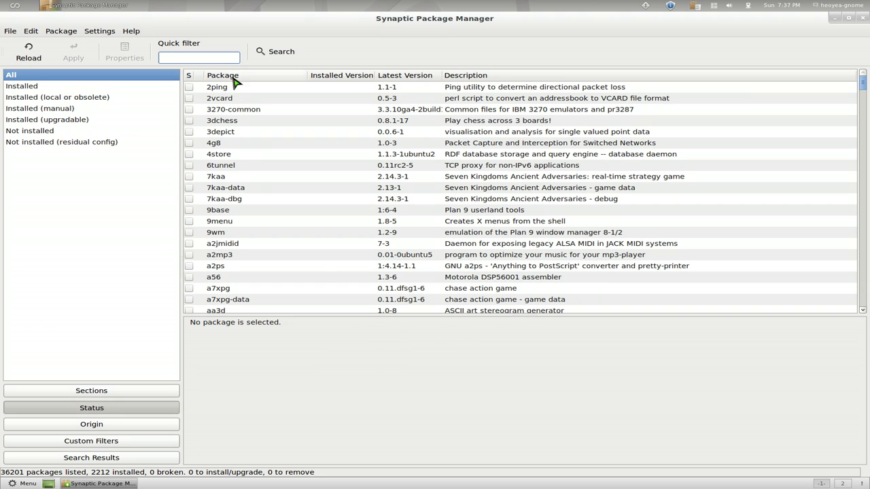
Filter the packages by kde-plasma and xfce4, viewing the descriptions of kde-plasma-desktop and xfce4.
text(kde-plasma)
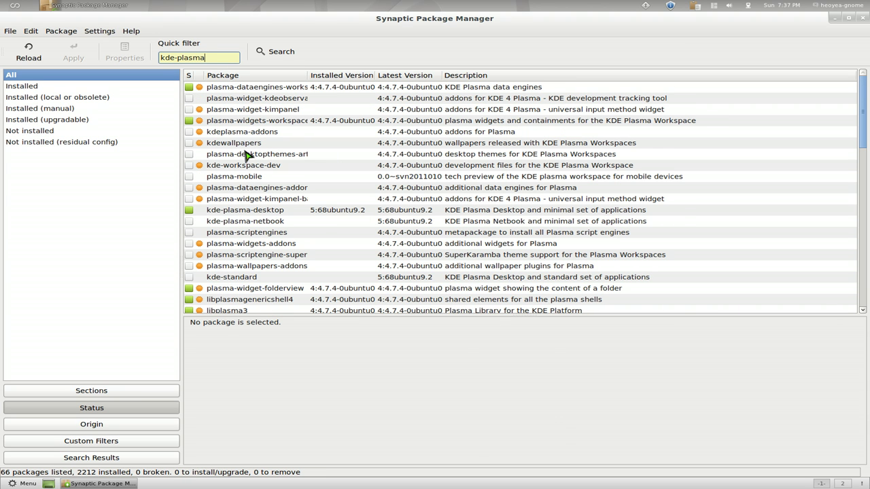
click(262, 212)
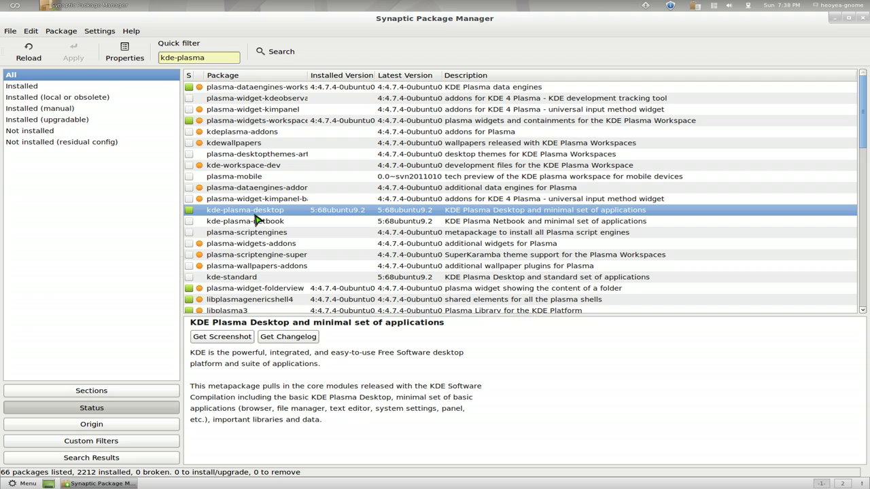
triple_click(217, 54)
text(xfc)
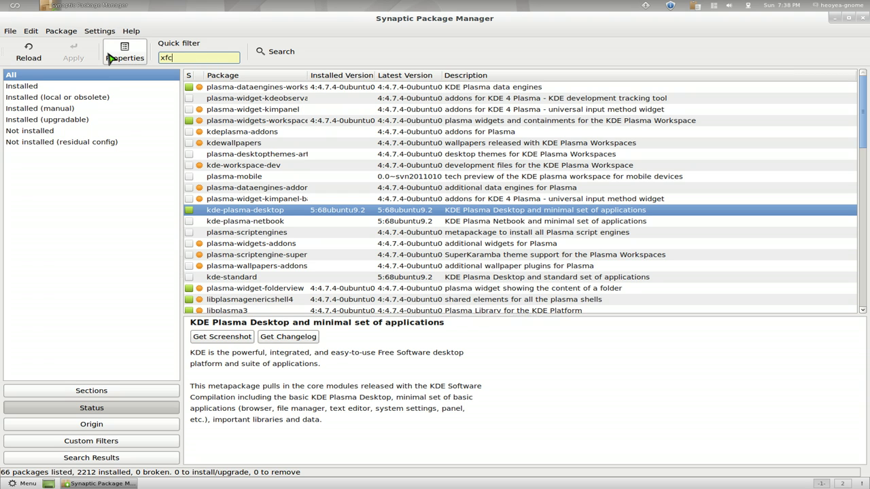
text(e4)
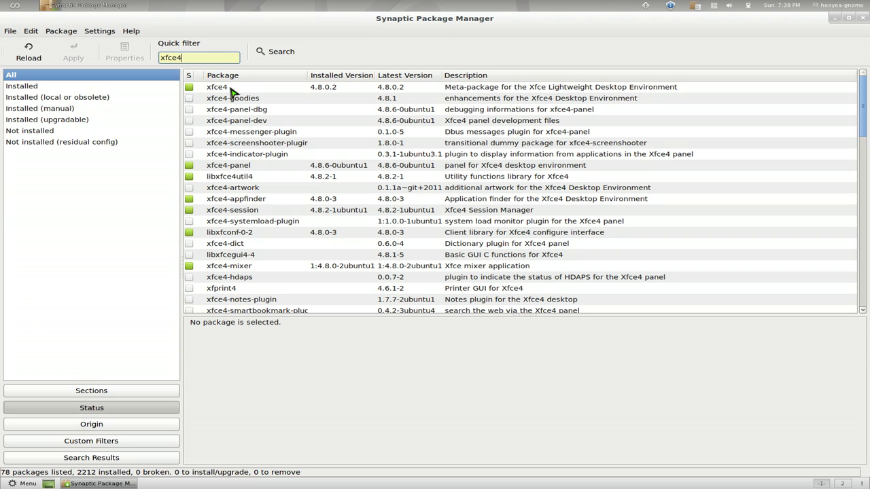
click(231, 88)
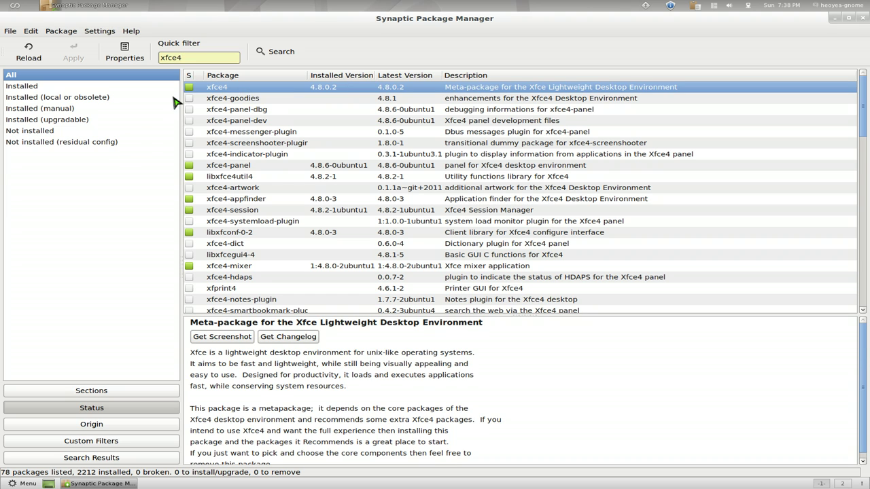
Filter the package list by lxde and view the description of the lxde meta-package.
triple_click(196, 58)
text(lxd)
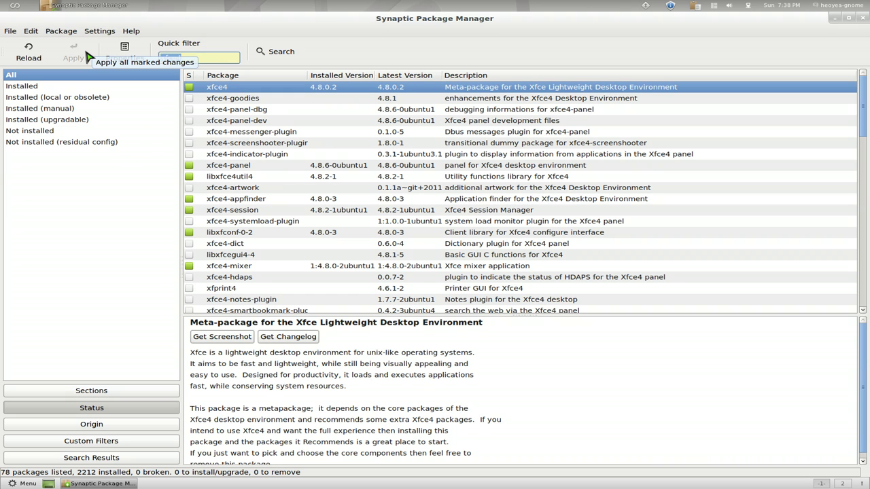
text(e)
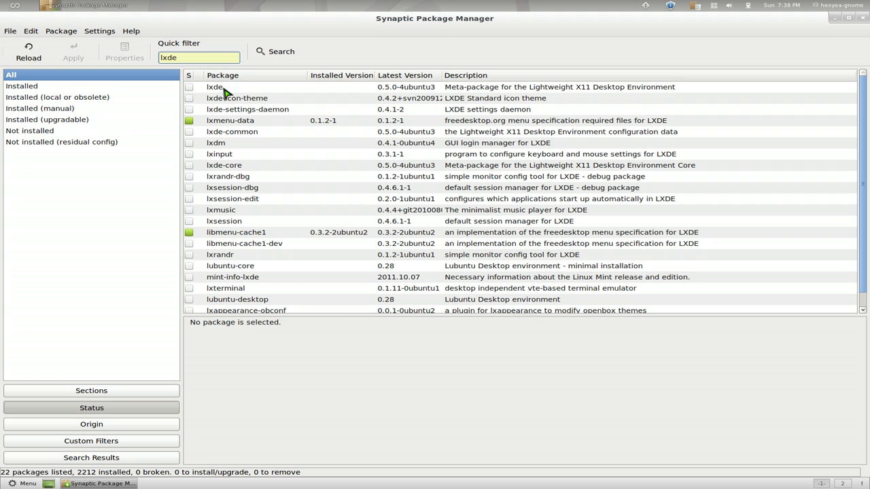
click(224, 92)
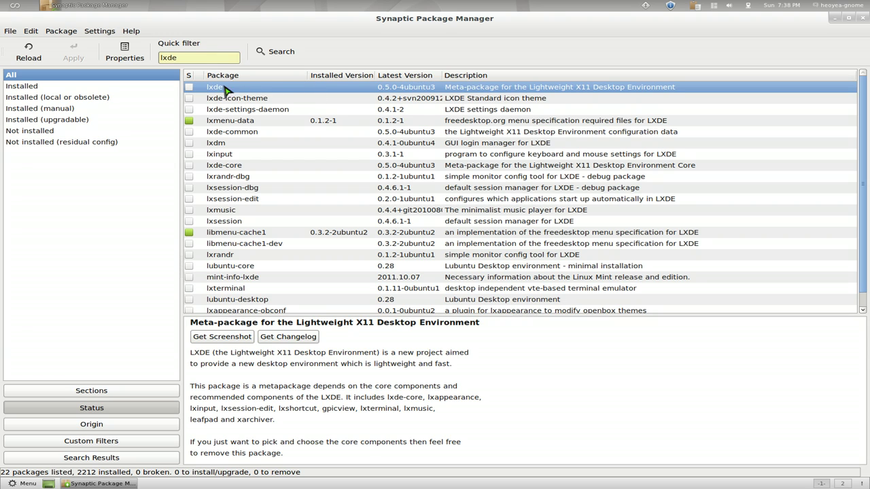
Filter the package list by openbox, view the openbox package description, and close the package manager.
triple_click(204, 60)
text(op)
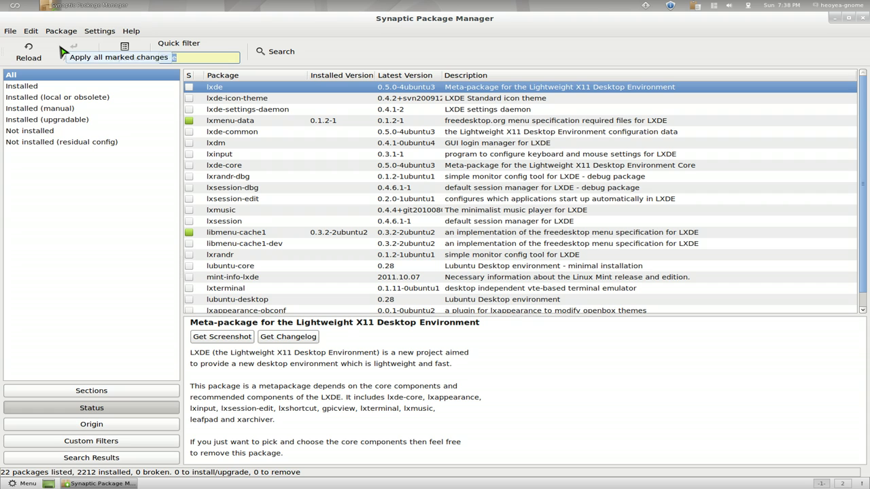
text(enbox)
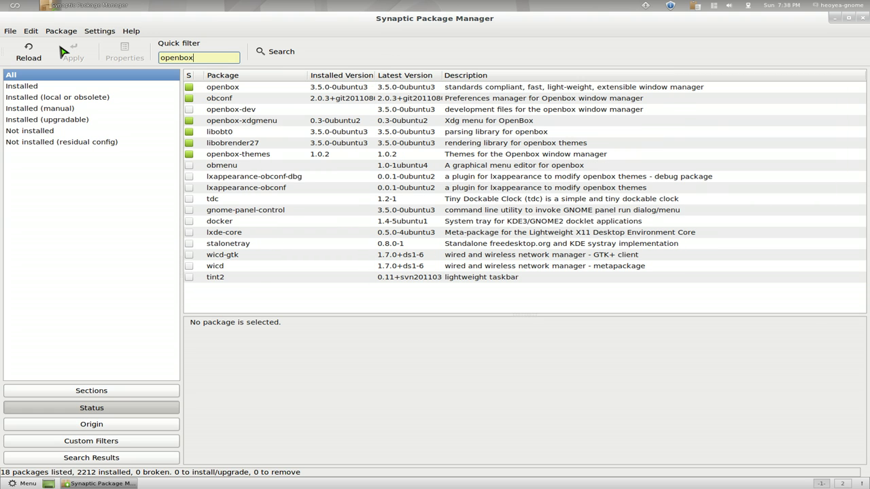
click(576, 90)
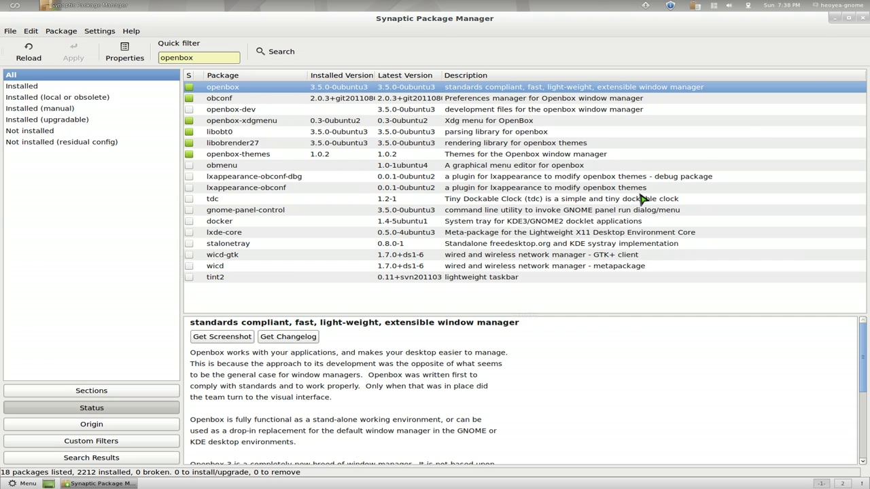
click(861, 19)
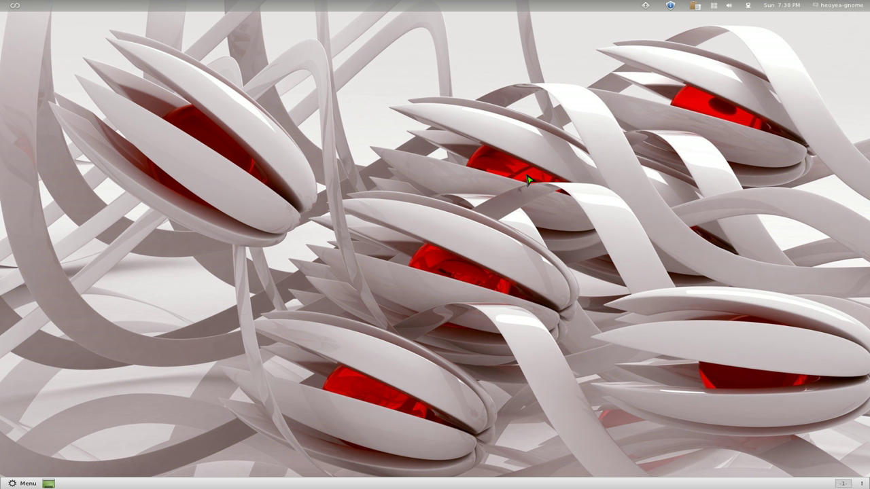
Launch Oracle VM VirtualBox and start the LinuxVD virtual machine.
key(ctrl+space)
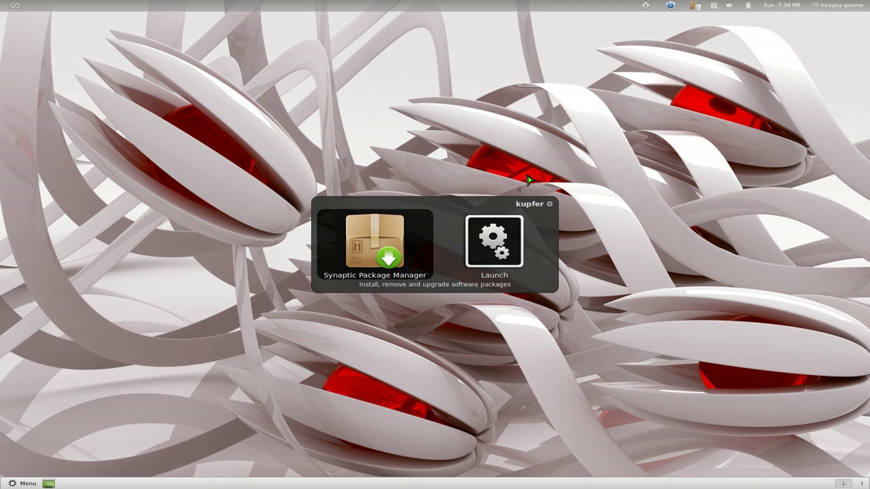
text(vir)
key(Return)
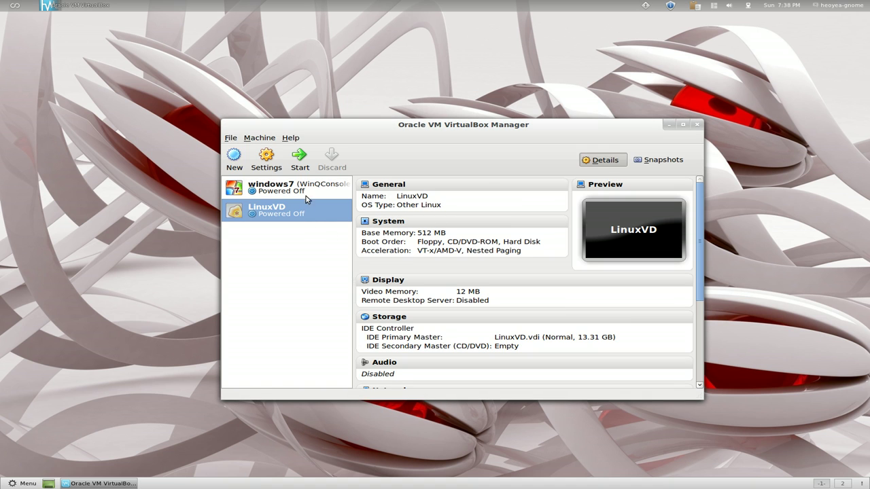
click(301, 163)
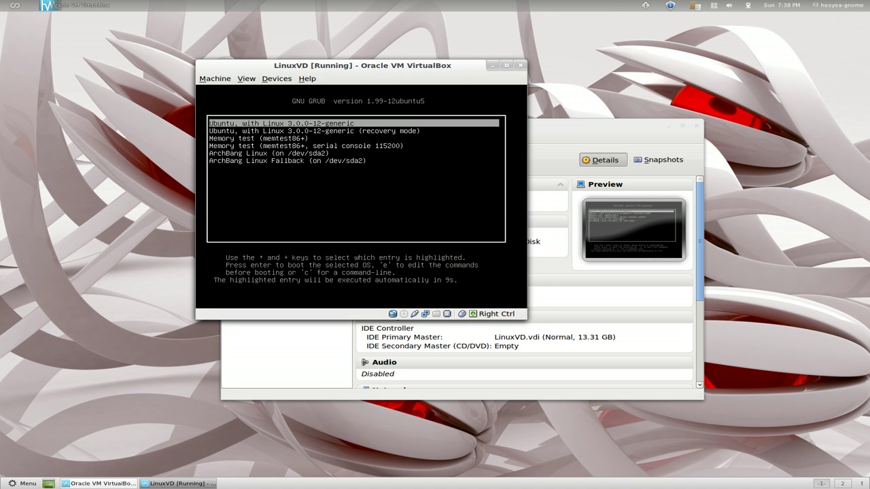
Move through the GRUB boot entries between Ubuntu and ArchBang Linux (on /dev/sda2), ending on "Ubuntu, with Linux 3.0.0-12-generic".
key(Down)
key(Down)
key(Down)
key(Down)
key(Down)
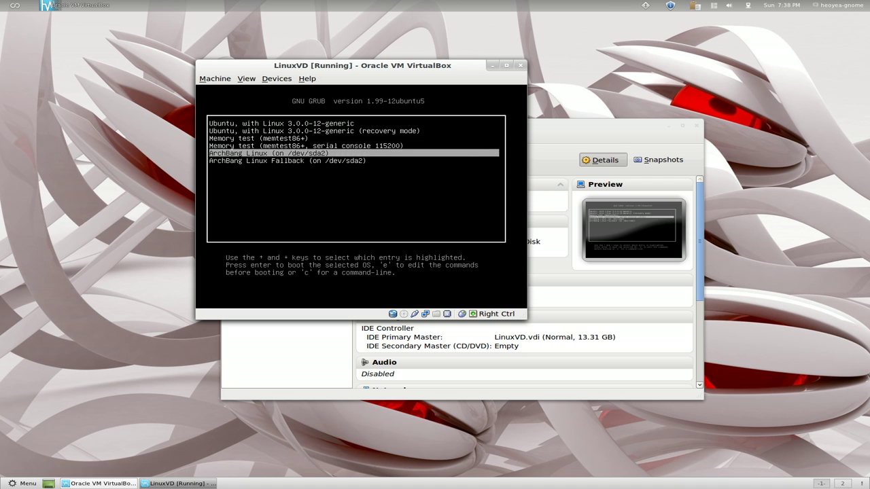
key(Up)
key(Up)
key(Up)
key(Up)
key(Up)
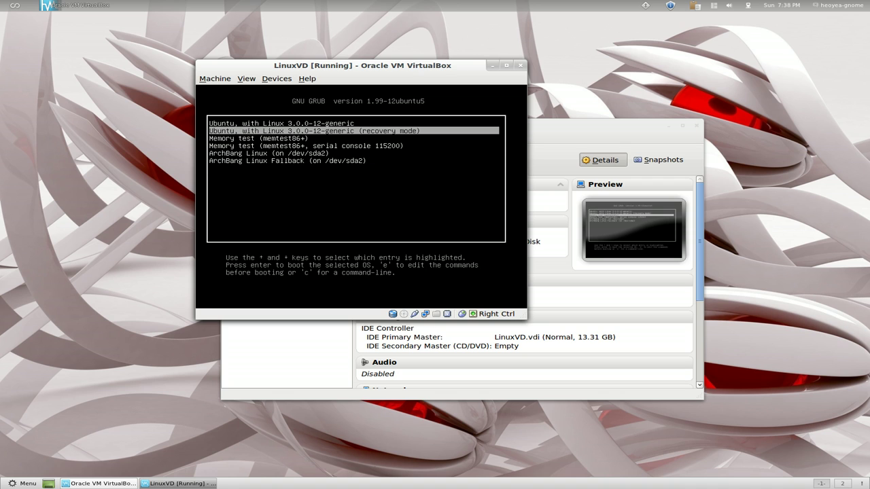
key(Down)
key(Down)
key(Down)
key(Down)
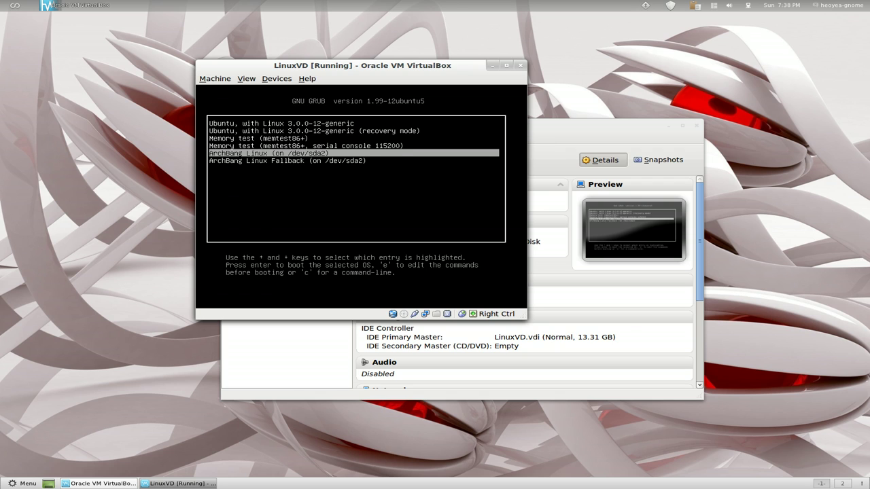
key(Up)
key(Up)
key(Up)
key(Up)
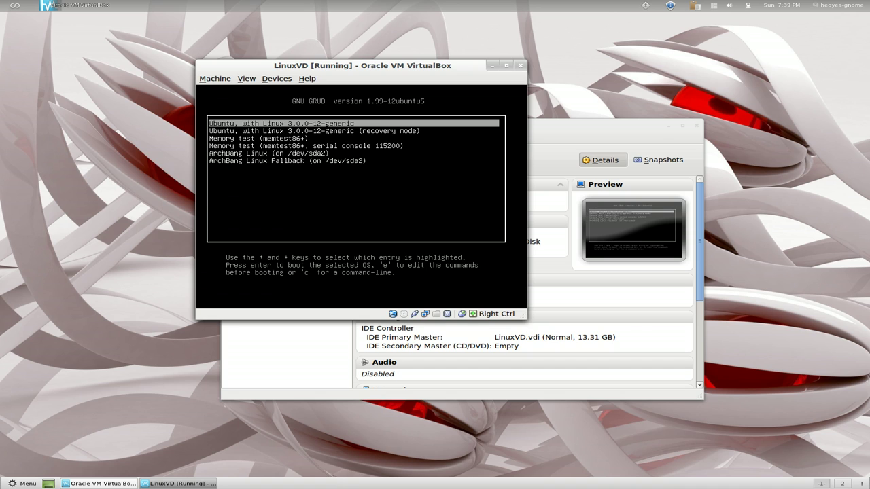
Highlight the ArchBang Linux (on /dev/sda2) boot entry, return to "Ubuntu, with Linux 3.0.0-12-generic" and boot it.
key(Down)
key(Down)
key(Down)
key(Down)
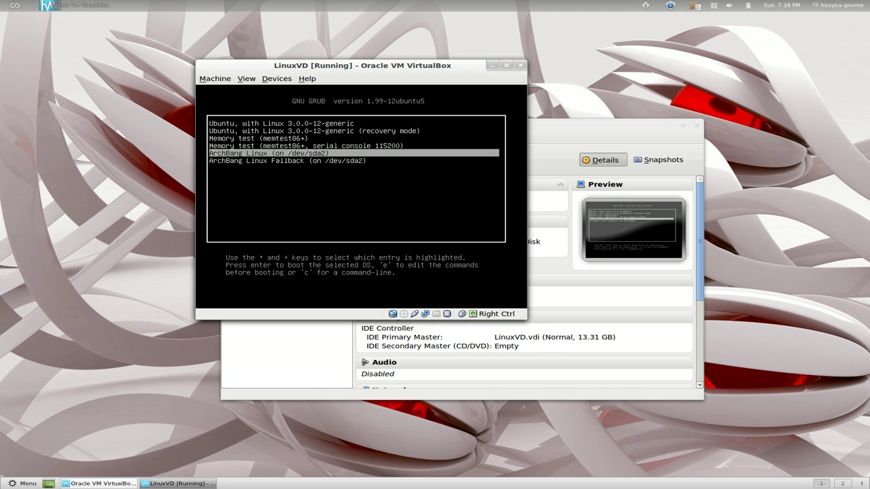
key(Up)
key(Up)
key(Up)
key(Up)
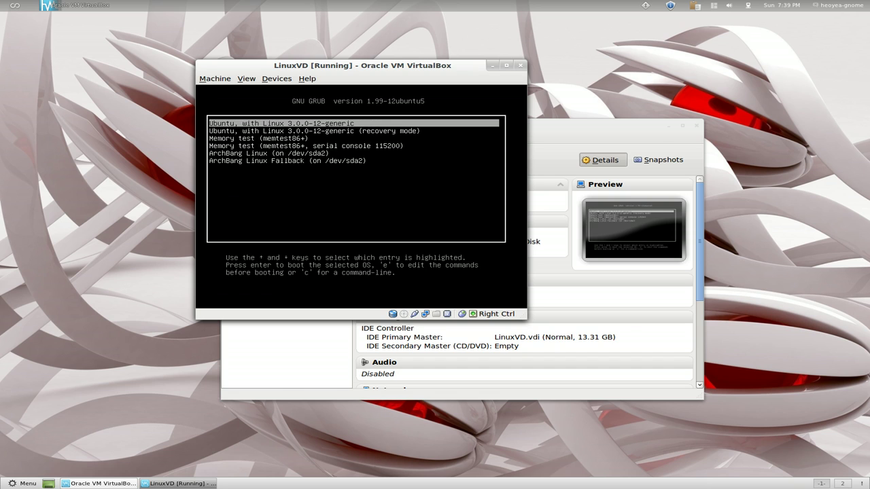
key(Return)
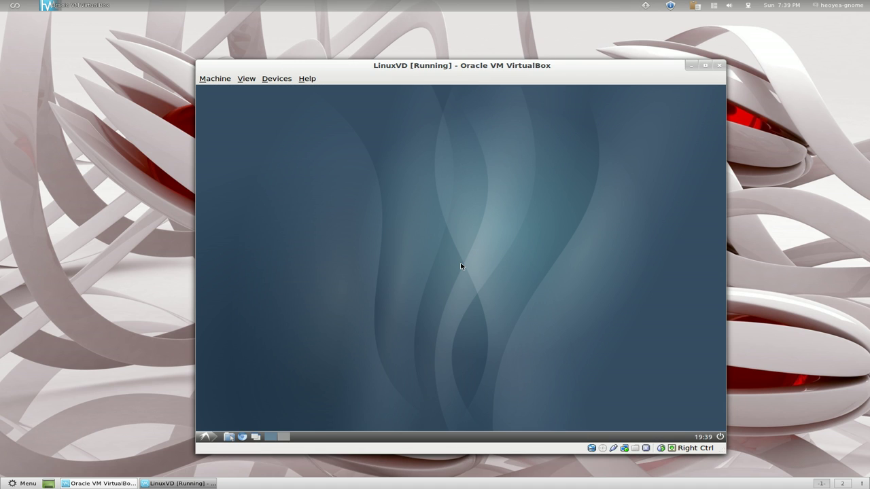
Log out of the Lubuntu session and view the list of desktop sessions on the login screen, leaving it at Default.
click(206, 436)
click(223, 428)
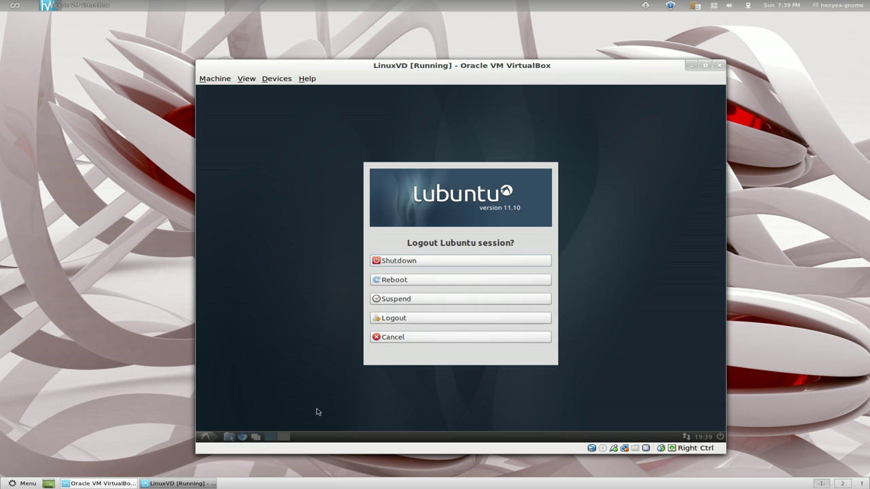
click(417, 319)
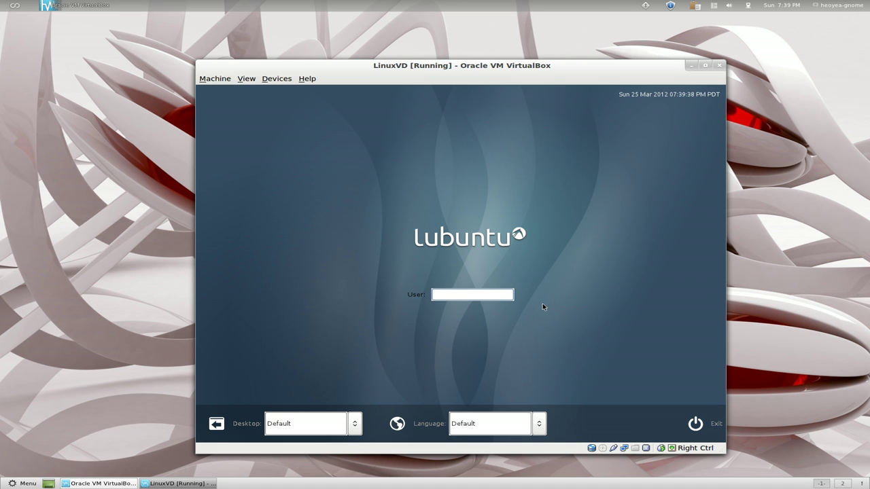
click(355, 423)
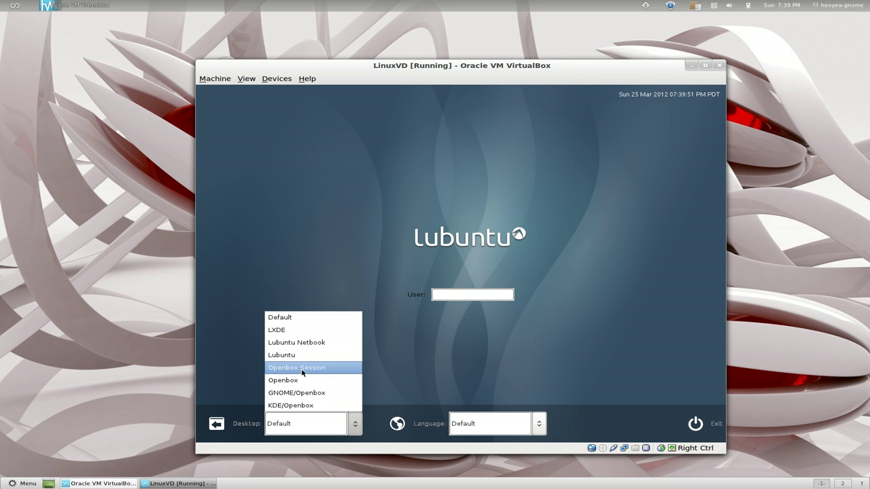
click(414, 369)
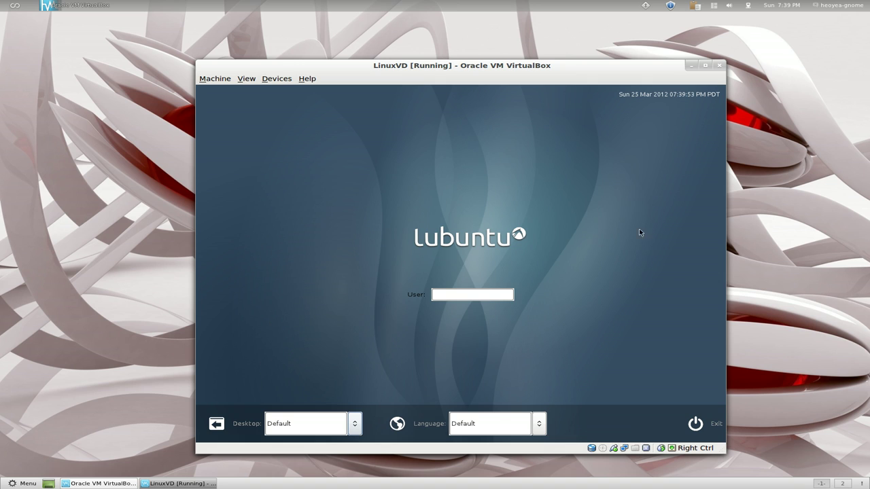
Power off the LinuxVD virtual machine and close the VirtualBox Manager.
click(721, 65)
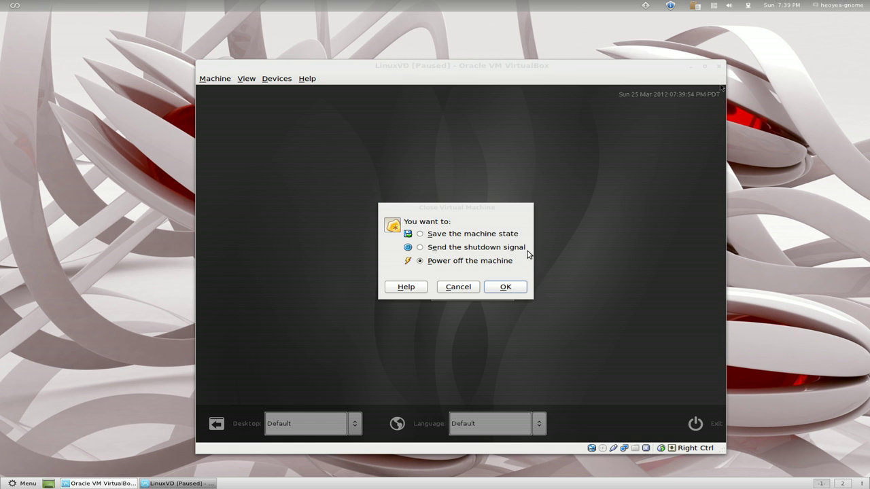
click(510, 287)
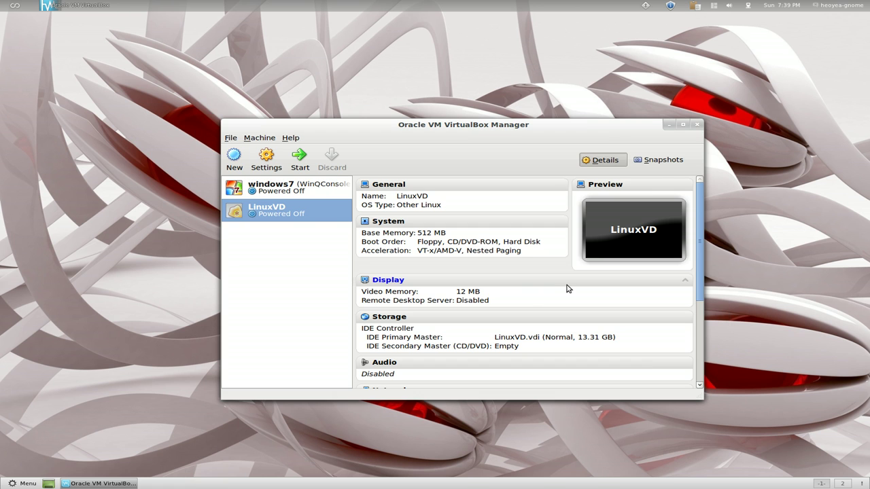
click(697, 124)
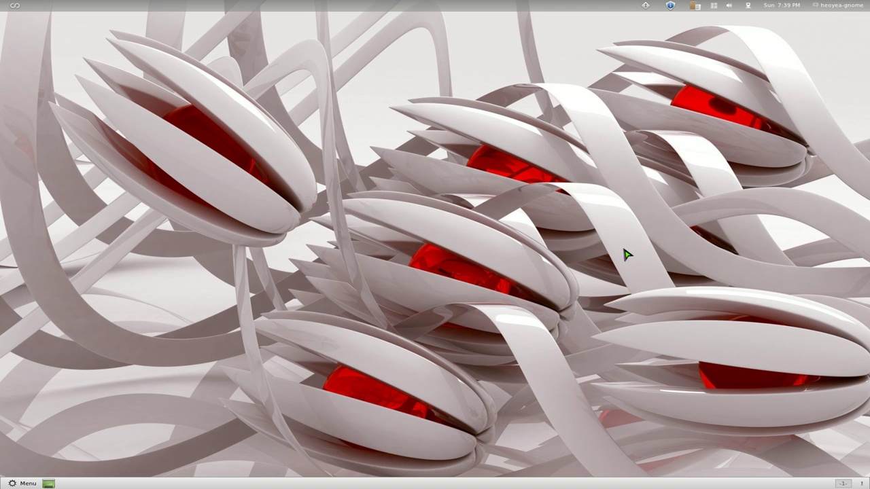
Launch the Dolphin file manager through Kupfer, view the Public folder in Home, and close the file manager.
key(ctrl+space)
key(Escape)
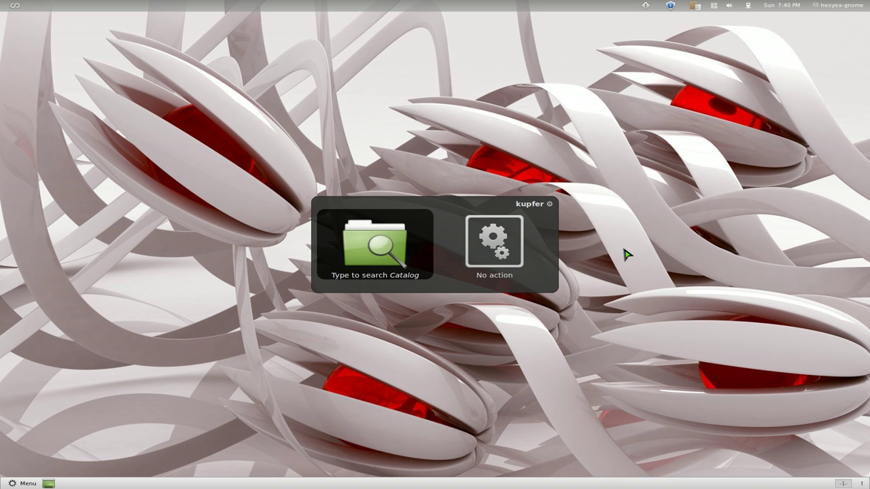
text(de)
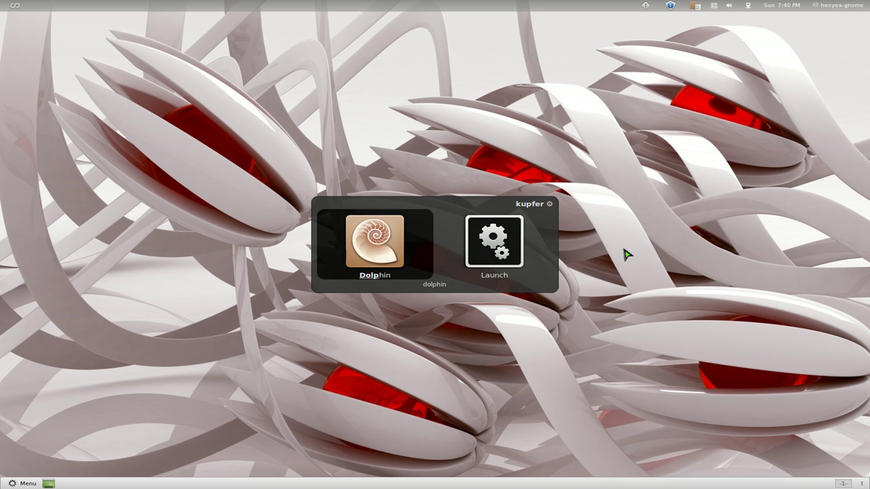
key(Return)
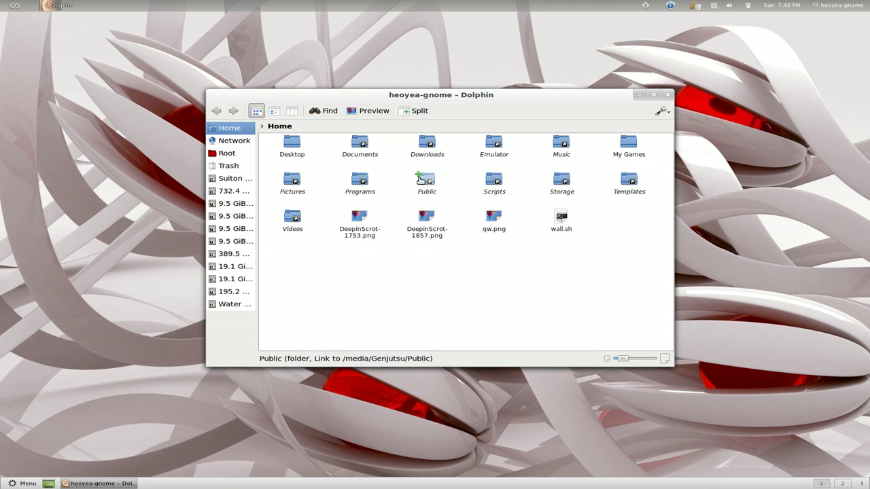
click(428, 187)
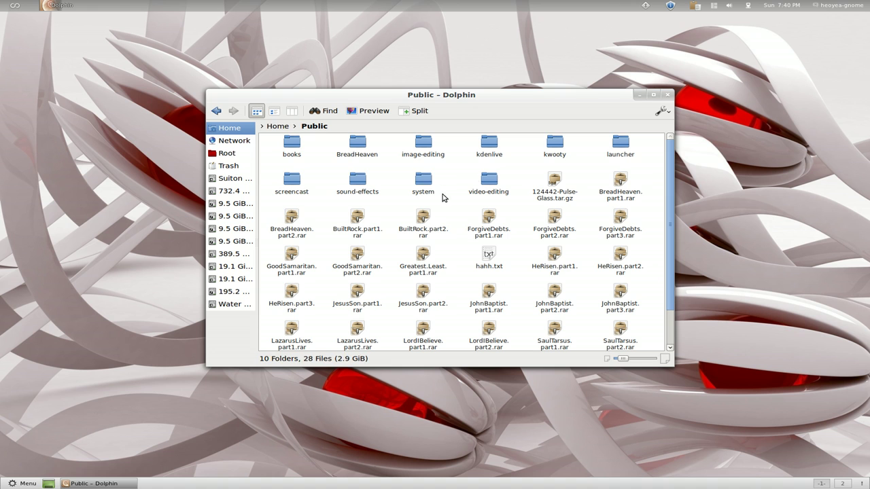
drag(605, 99, 578, 99)
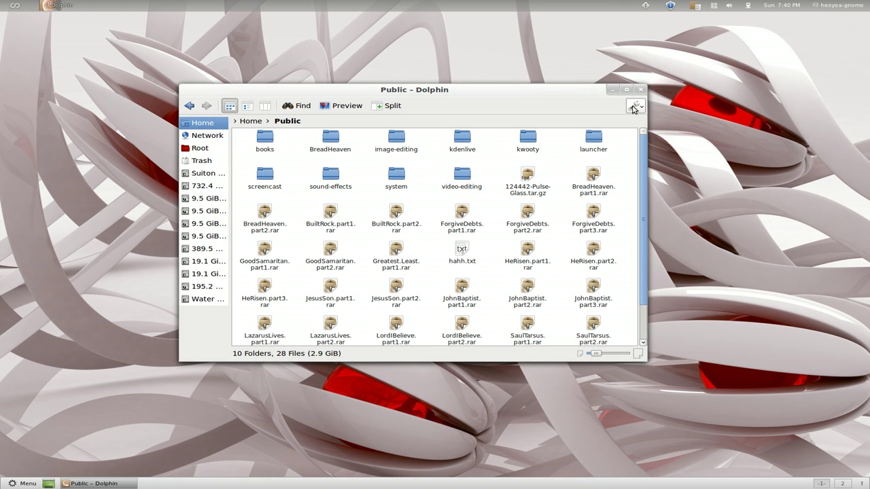
click(642, 91)
Launch the Leafpad text editor by searching Kupfer for lea, and close its empty document.
key(ctrl+space)
key(Escape)
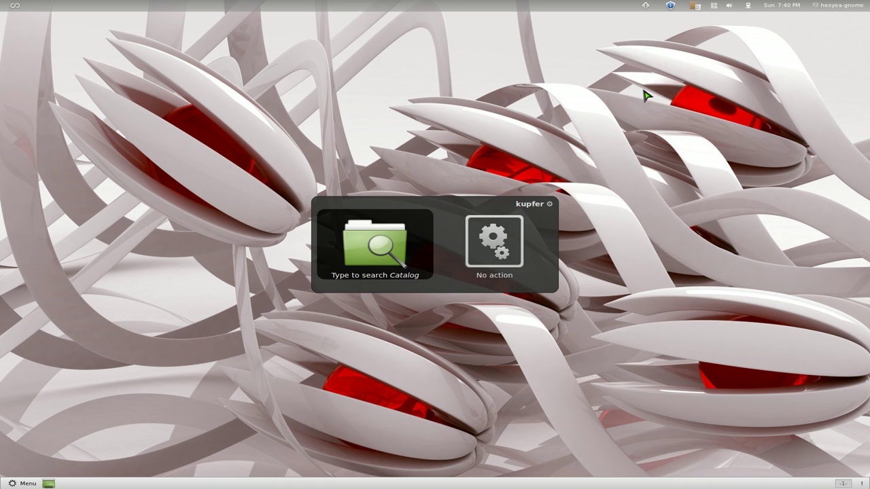
text(lea)
key(Return)
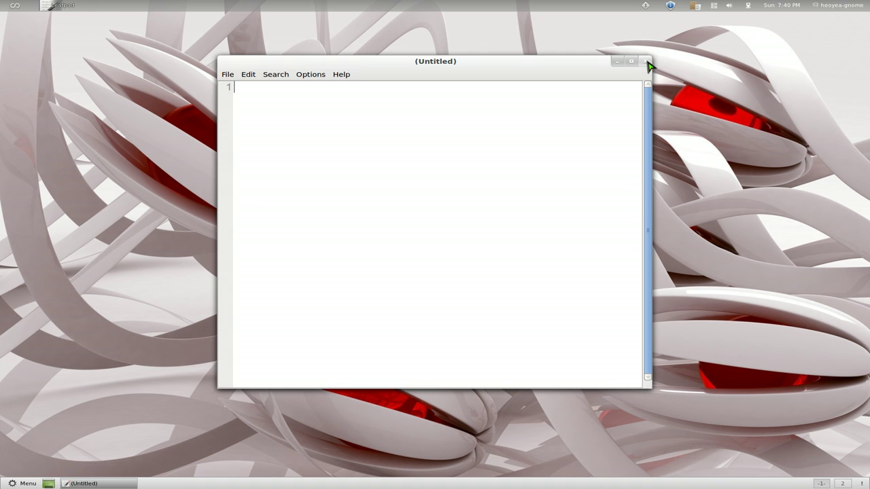
click(645, 62)
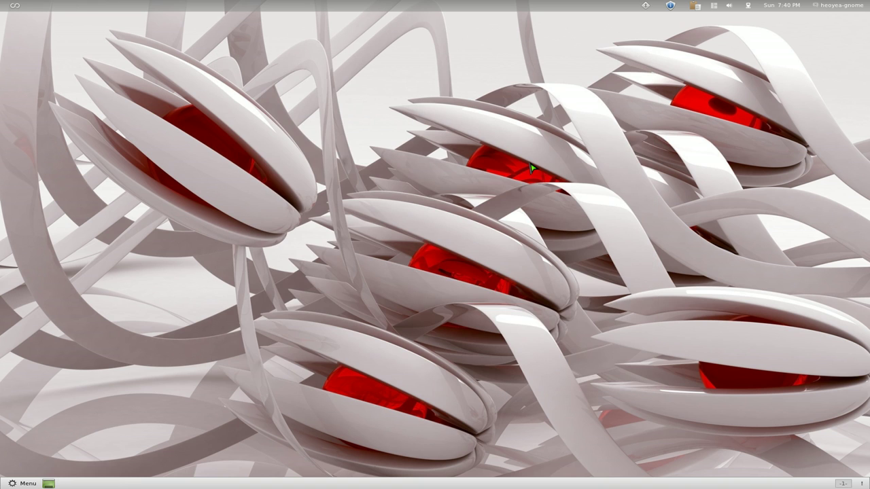
Open Startup Applications through Kupfer, select the Guake Terminal entry to point it out, and close the preferences.
key(ctrl+space)
text(start)
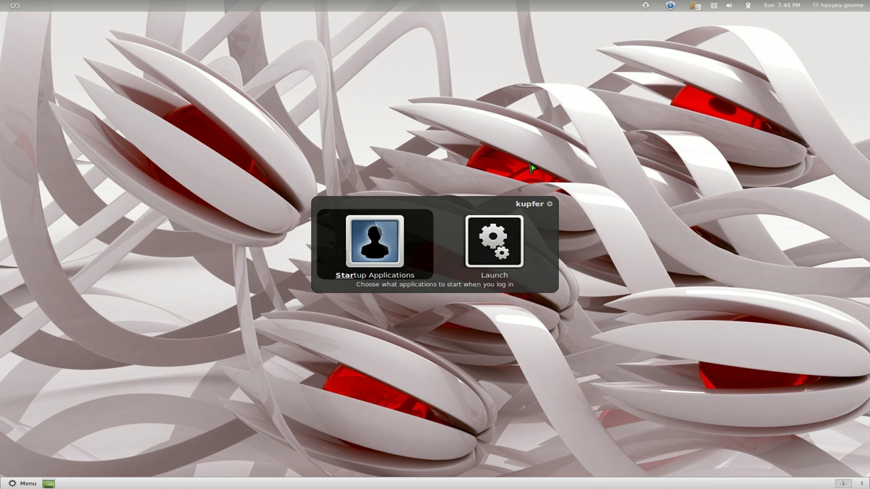
key(Return)
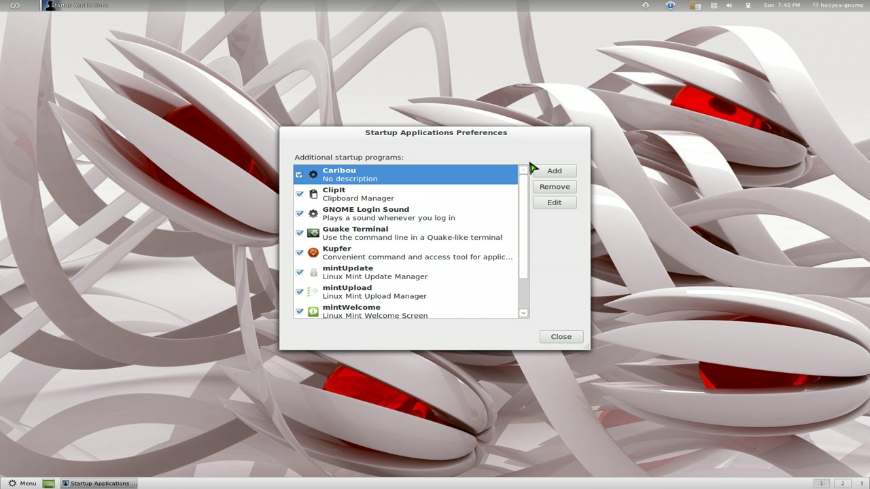
drag(522, 140, 560, 157)
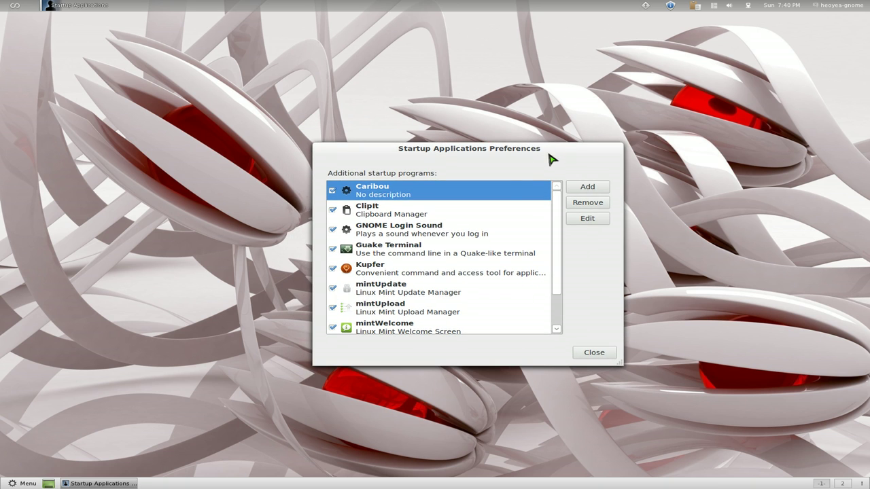
click(401, 253)
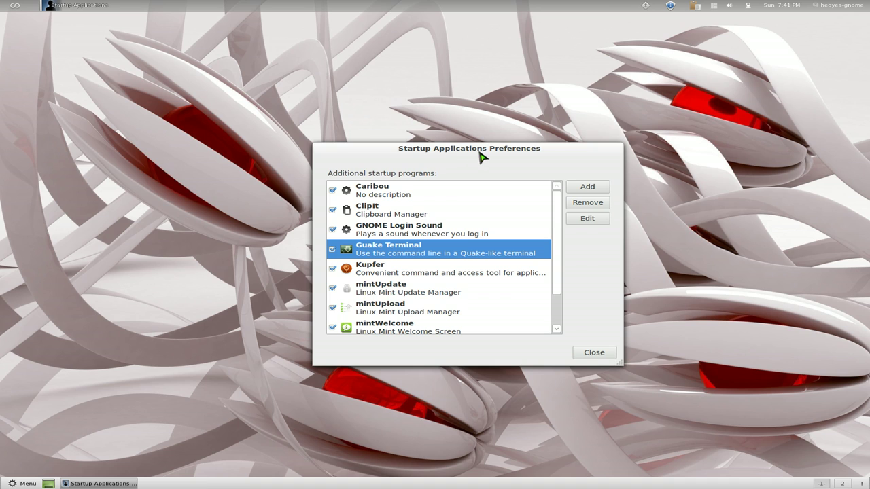
click(591, 354)
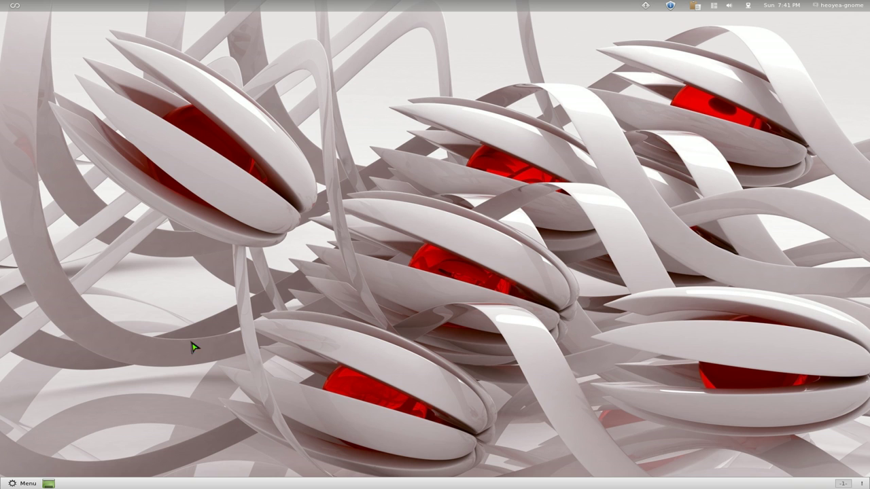
Browse the Sound & Video and Internet application categories of the desktop's main menu, and close it.
click(24, 484)
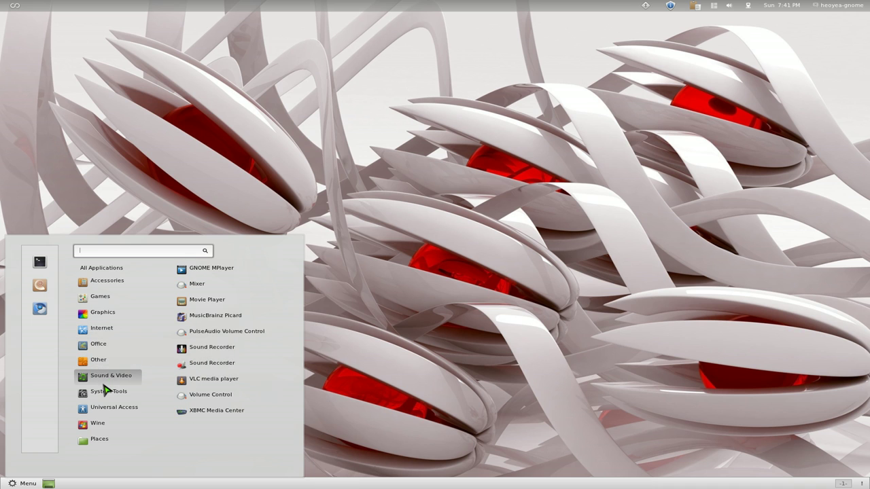
mouse_move(110, 332)
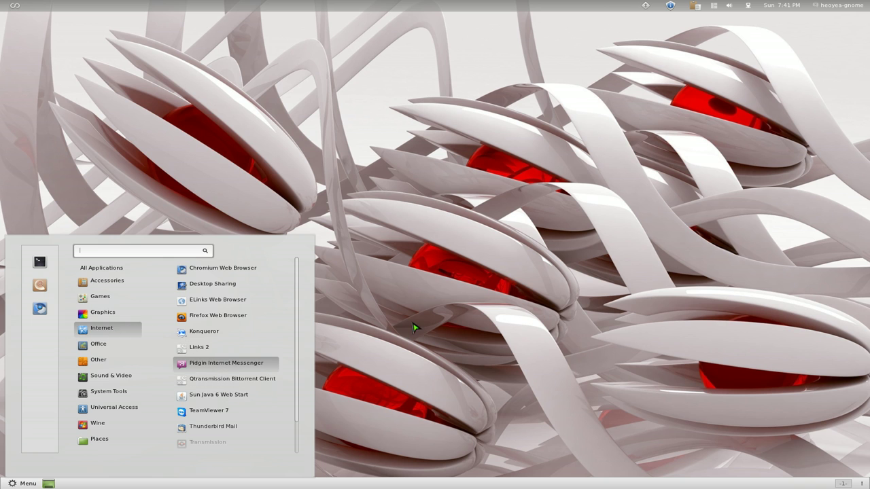
click(446, 305)
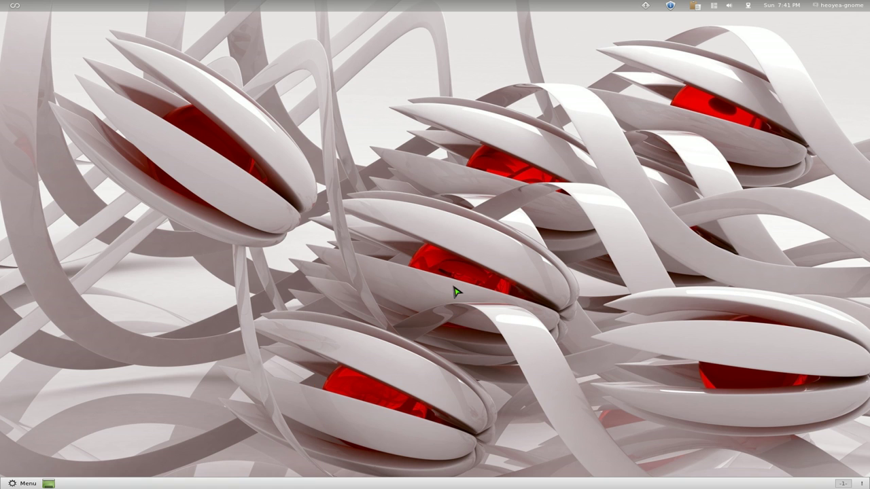